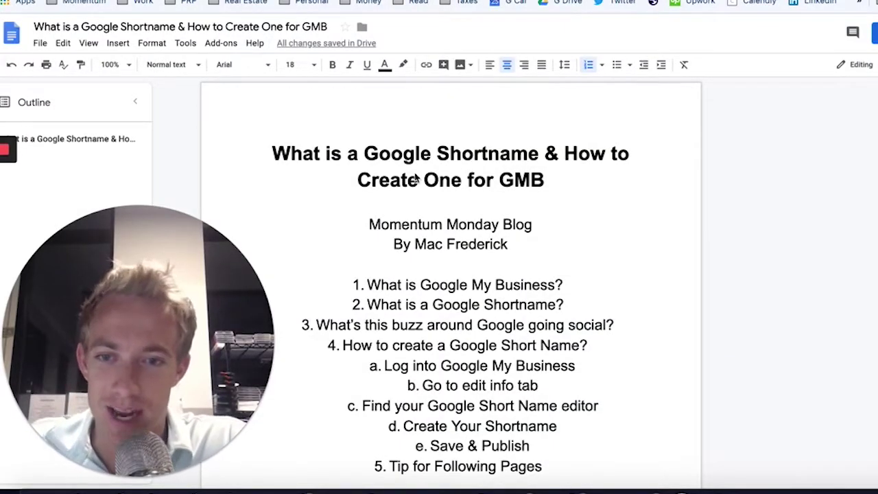
Highlight the two-line document title, then scroll through the Google short-names article.
triple_click(415, 177)
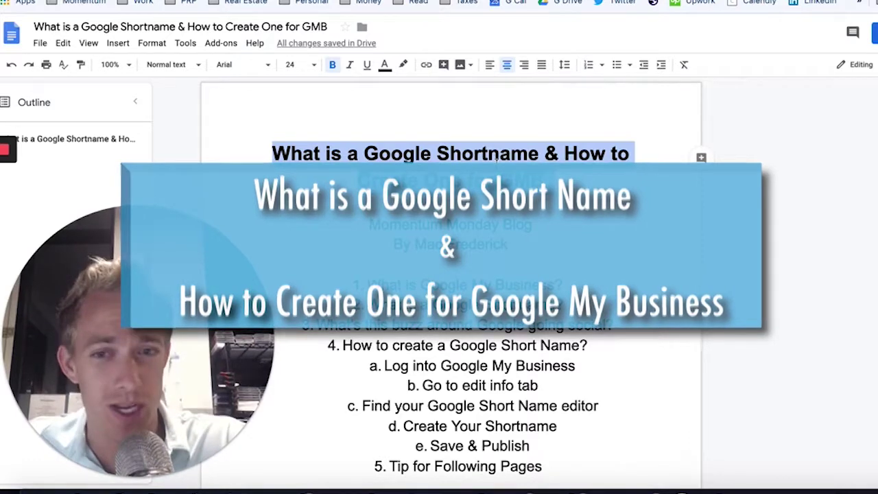
click(497, 159)
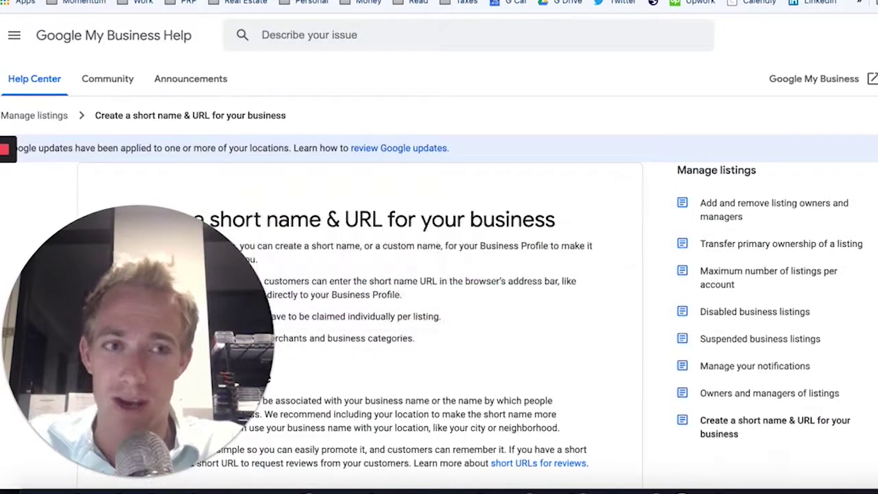
scroll(574, 131, down, 2)
scroll(574, 131, up, 3)
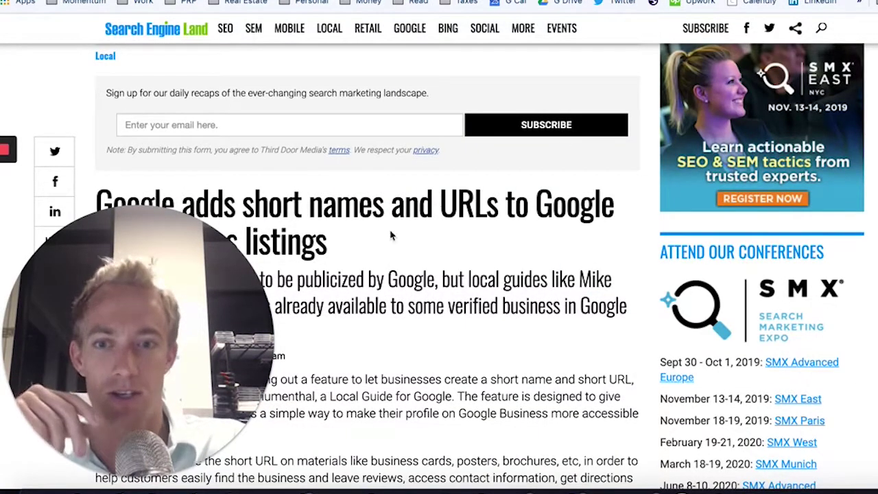
scroll(390, 236, down, 5)
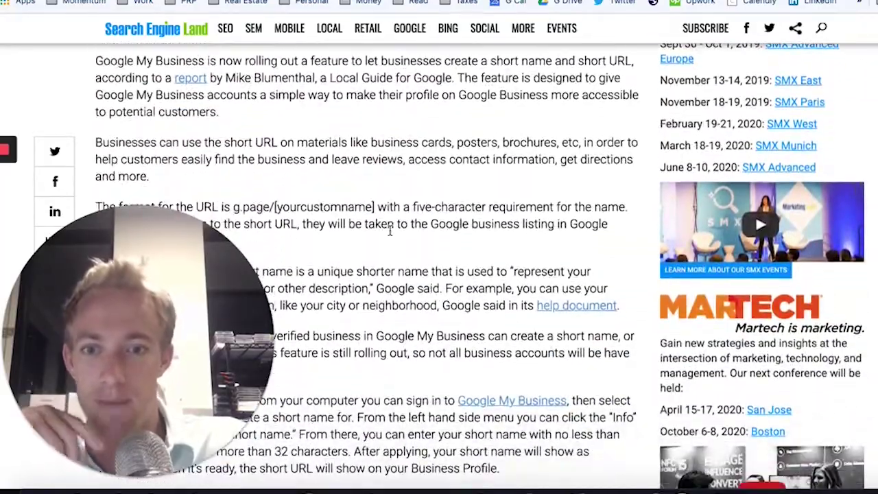
scroll(390, 231, down, 5)
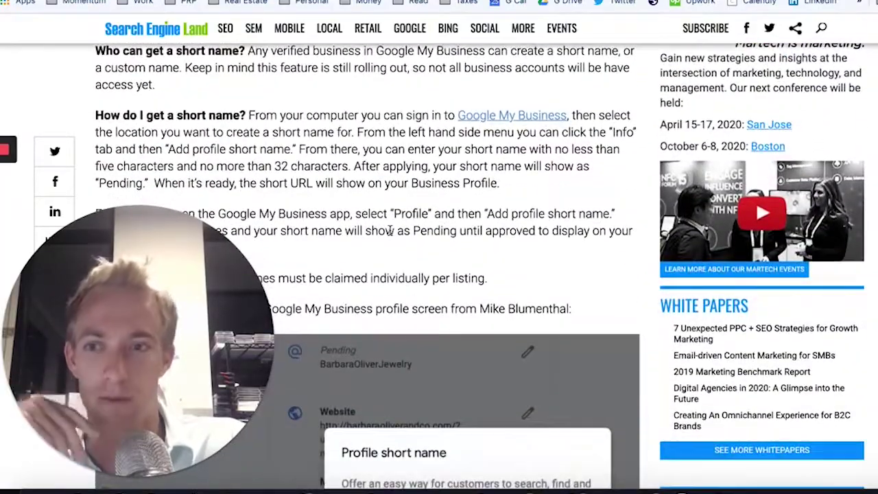
scroll(390, 231, down, 5)
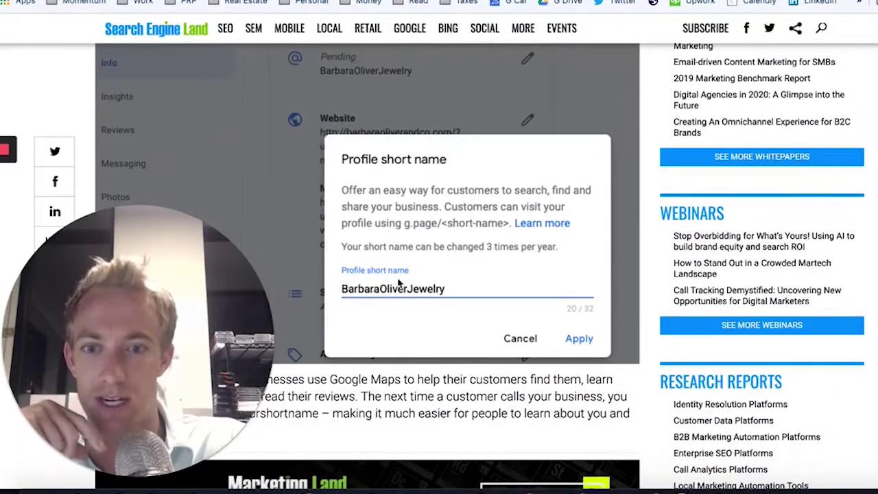
scroll(405, 279, up, 1)
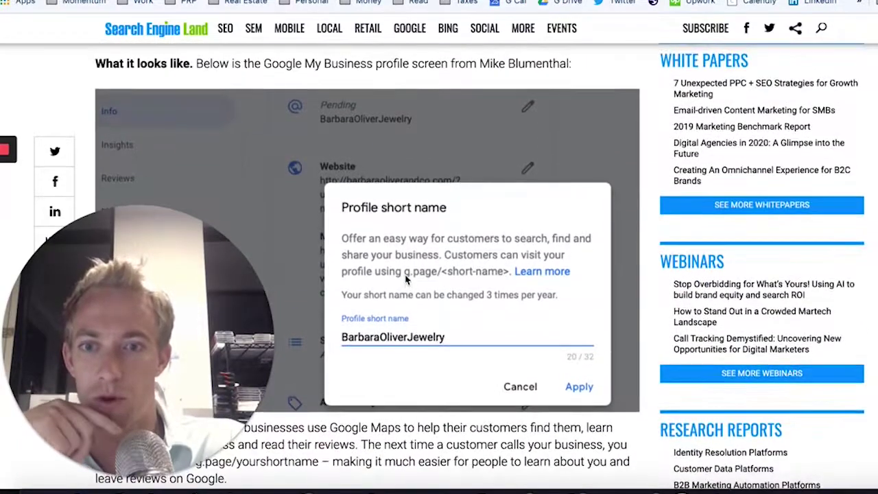
scroll(405, 275, down, 2)
scroll(405, 274, down, 2)
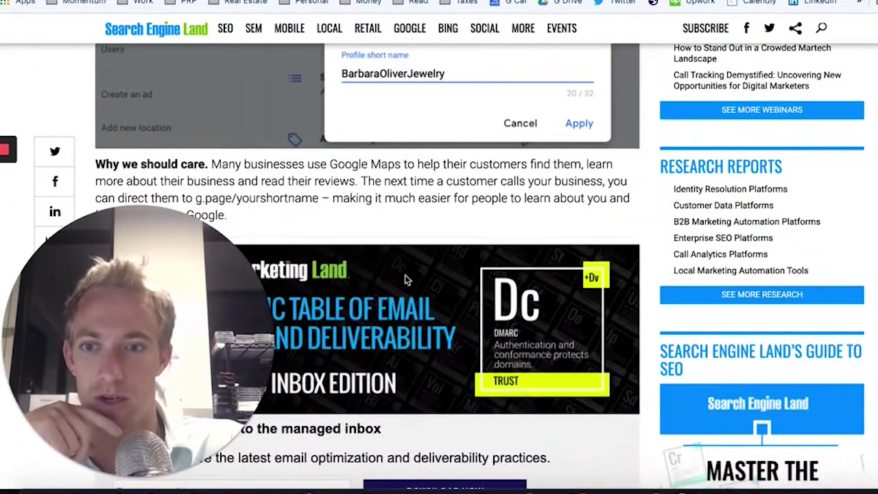
scroll(405, 279, down, 4)
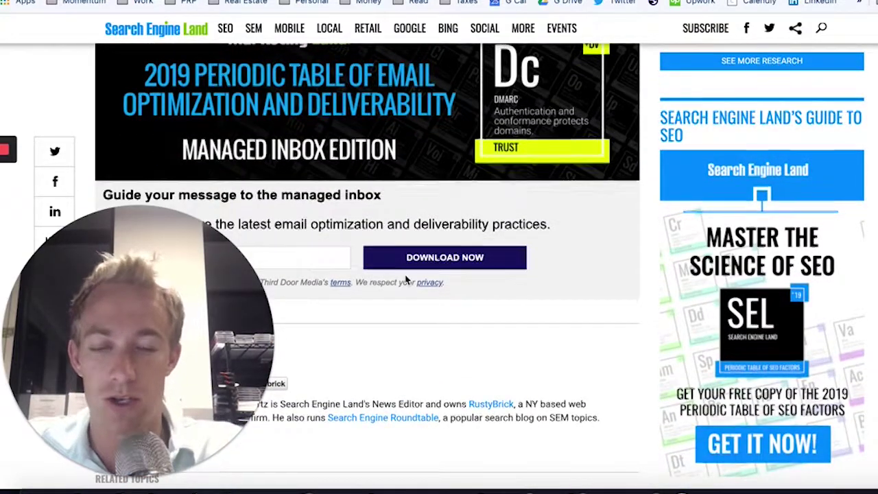
scroll(406, 280, down, 2)
scroll(405, 278, up, 8)
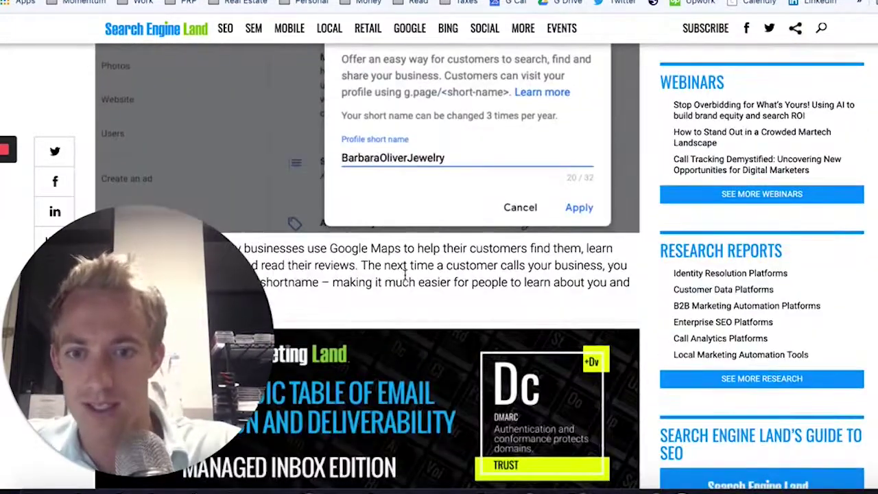
scroll(405, 278, down, 9)
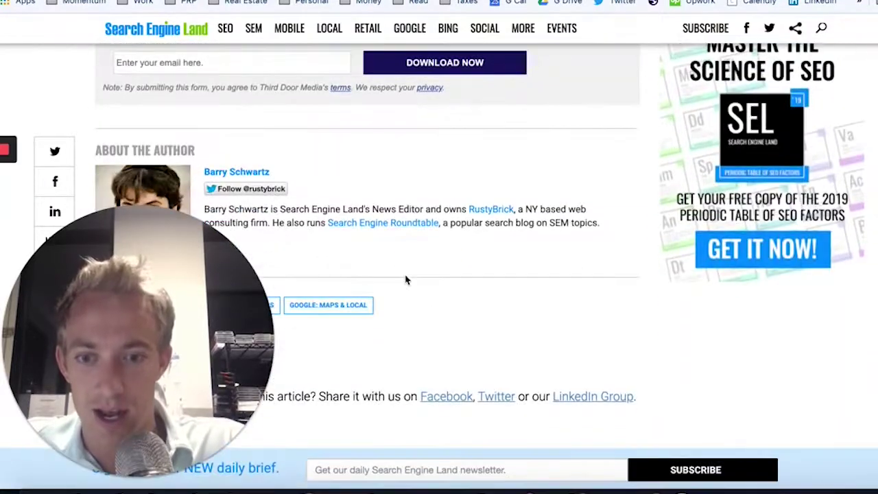
scroll(405, 279, down, 1)
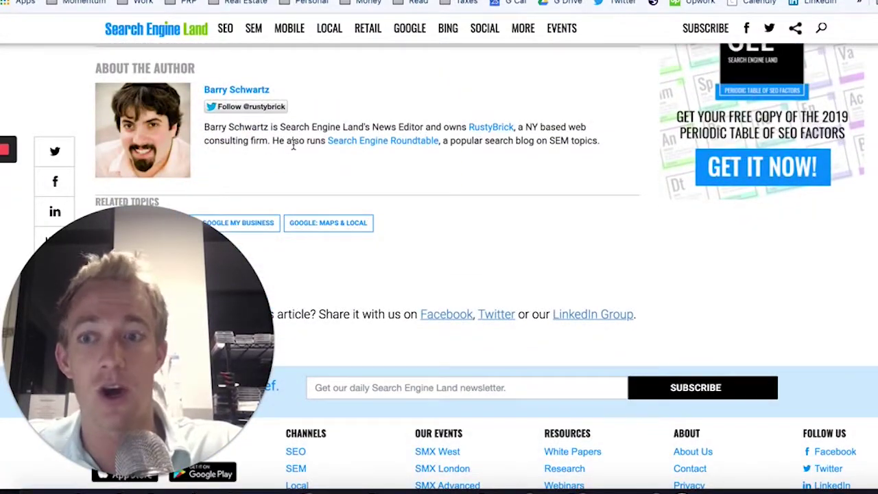
scroll(293, 143, up, 10)
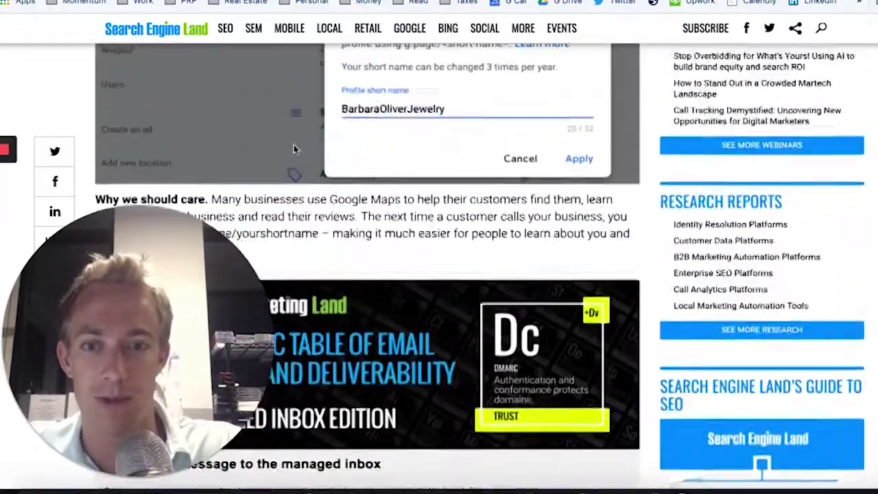
scroll(293, 148, up, 7)
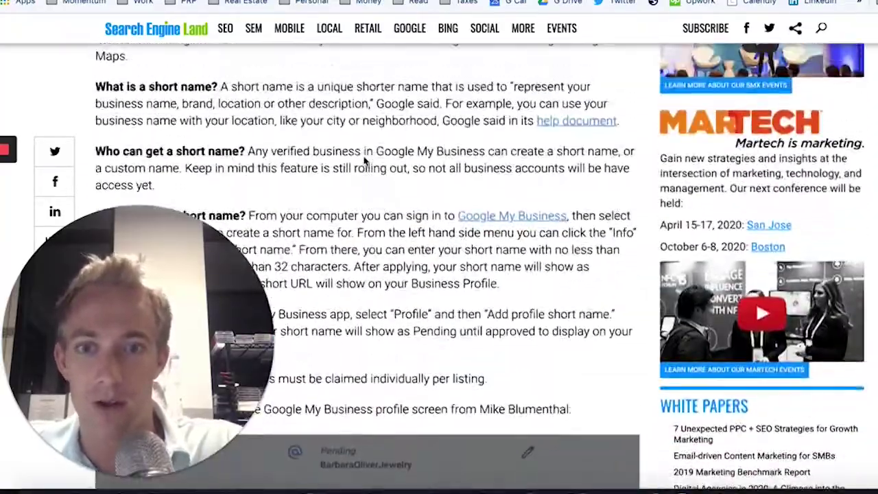
scroll(363, 157, up, 5)
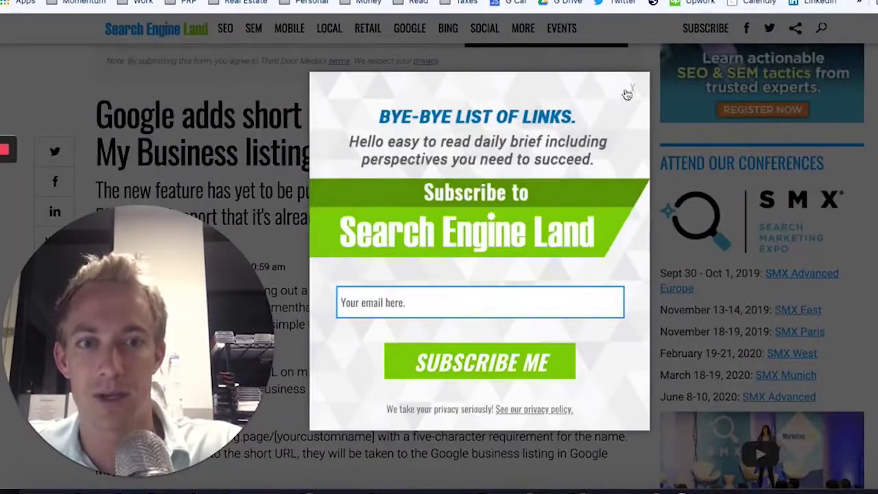
Close the Subscribe popup and return to the top of the article.
click(633, 92)
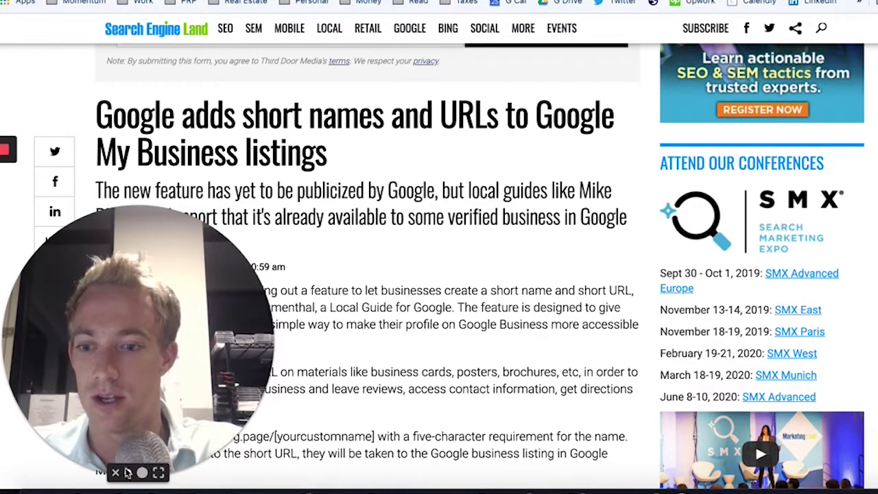
click(127, 473)
scroll(353, 353, up, 5)
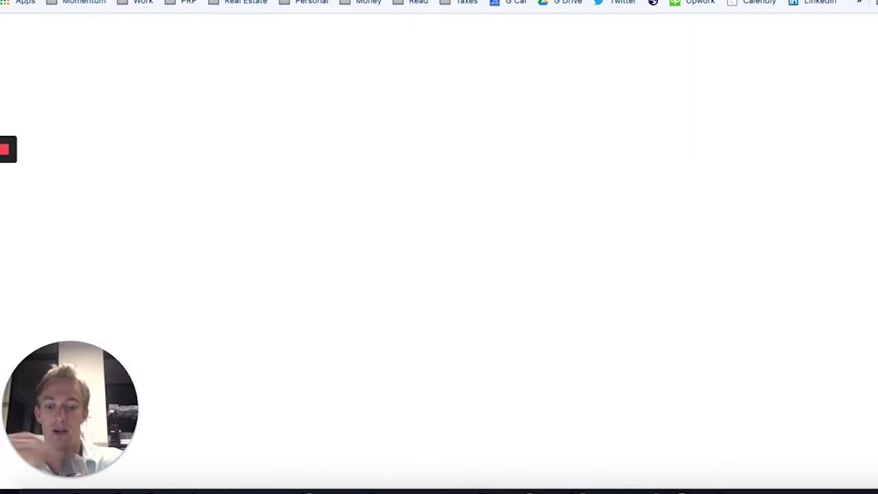
Search 'google my business' and open the official Google My Business result.
text(google my b)
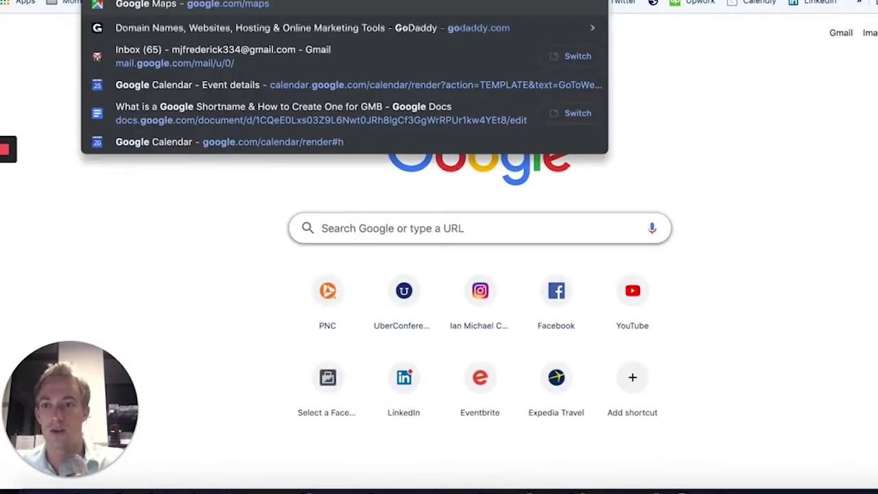
text(usiness)
key(Return)
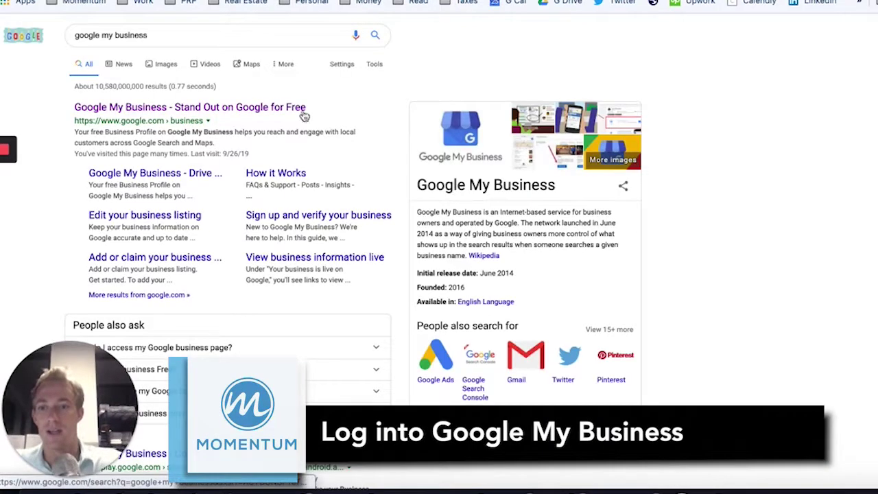
click(241, 110)
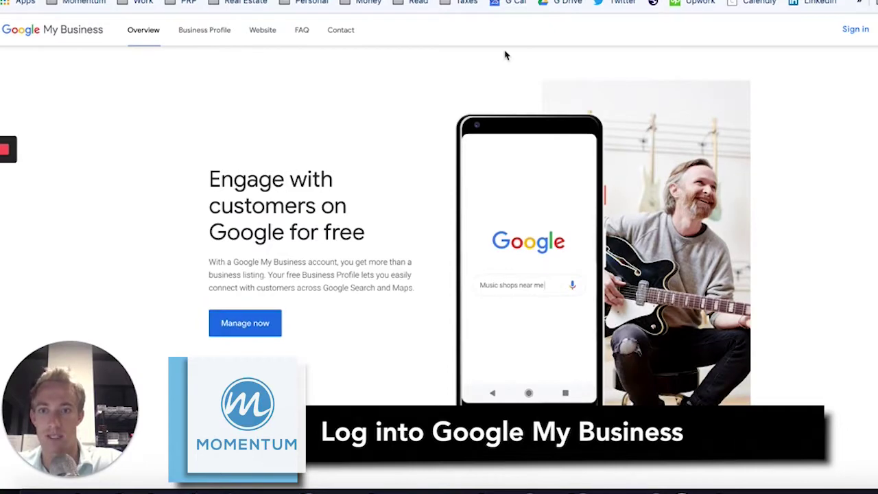
Sign in and open the verified Momentum 360 location from the locations list.
click(856, 31)
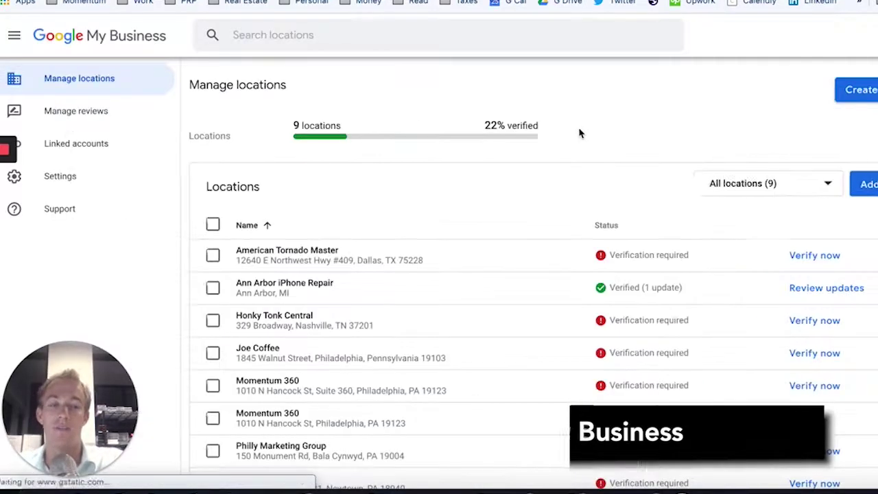
scroll(579, 133, down, 3)
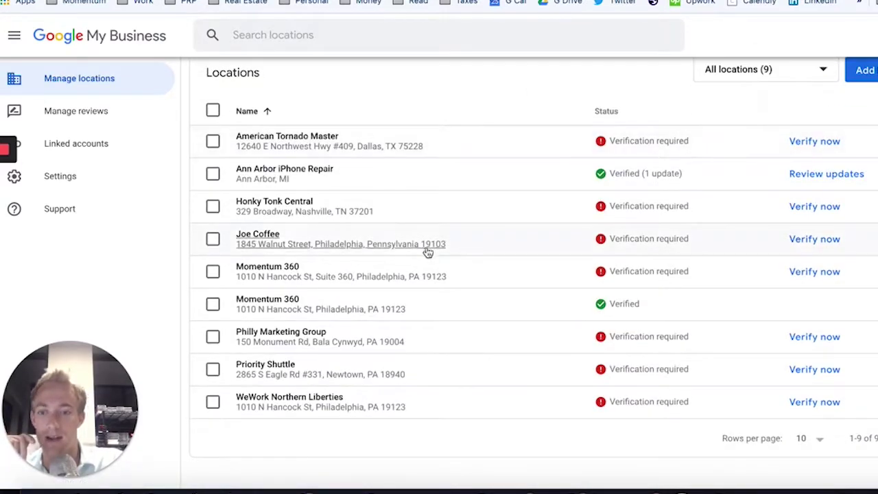
click(276, 304)
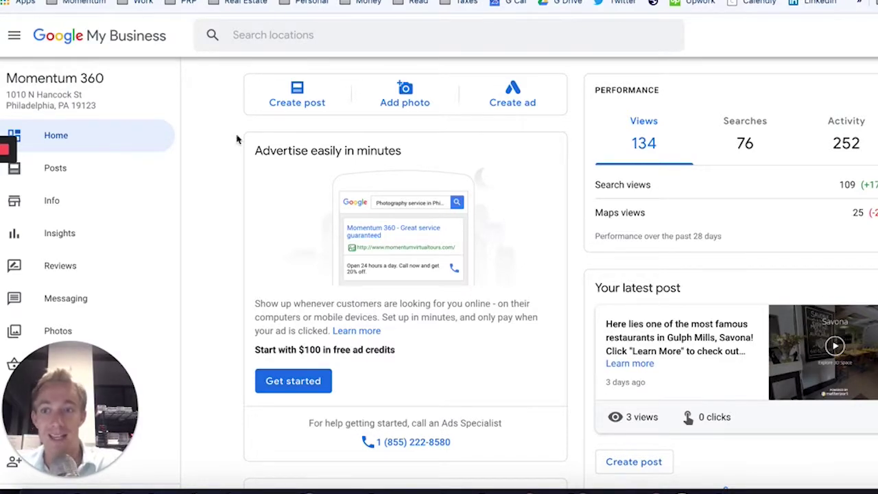
Scroll the Momentum 360 dashboard and switch to its Info section.
scroll(122, 171, down, 5)
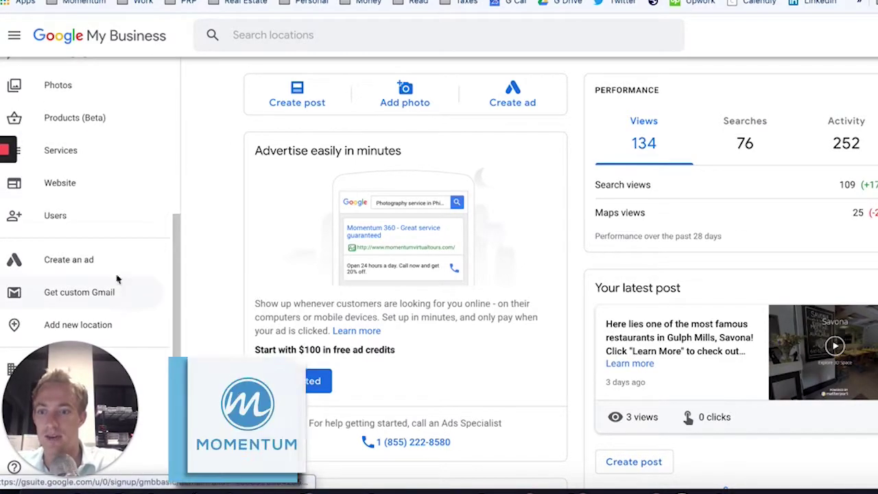
scroll(96, 288, up, 5)
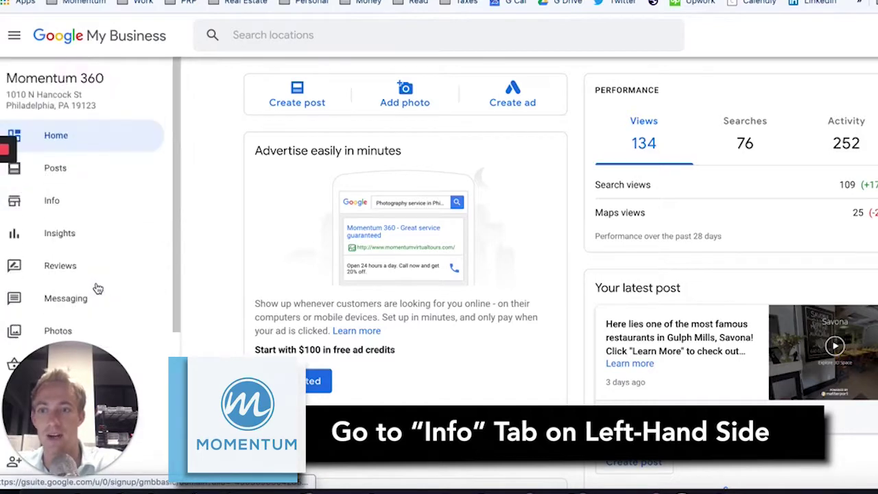
click(54, 204)
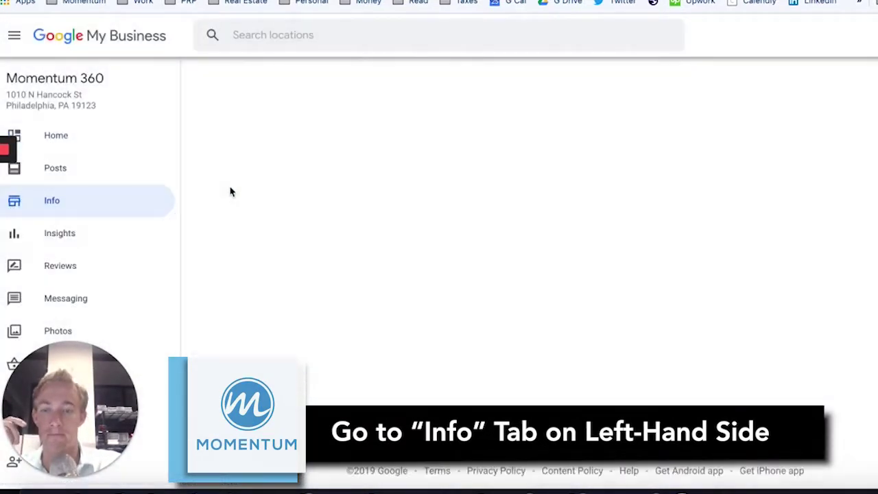
Scroll through Momentum 360's address, hours and phone details and open the Profile short name editor.
scroll(252, 190, down, 3)
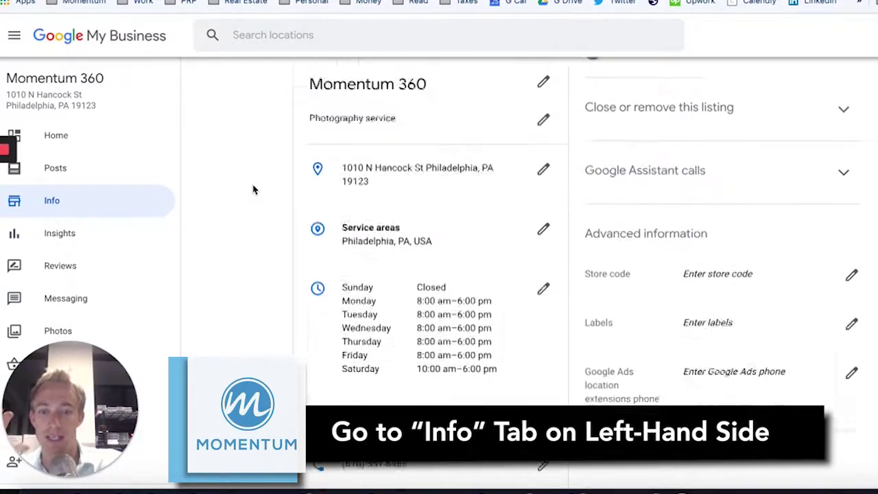
scroll(252, 190, down, 2)
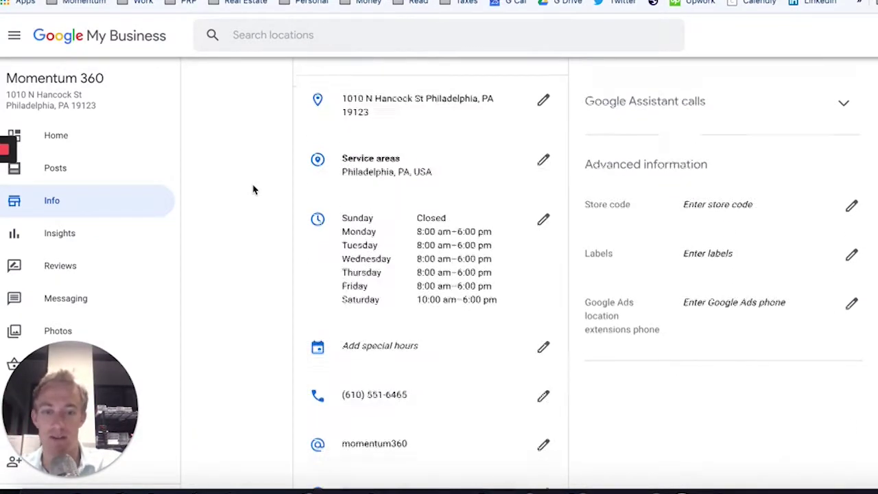
scroll(253, 190, down, 2)
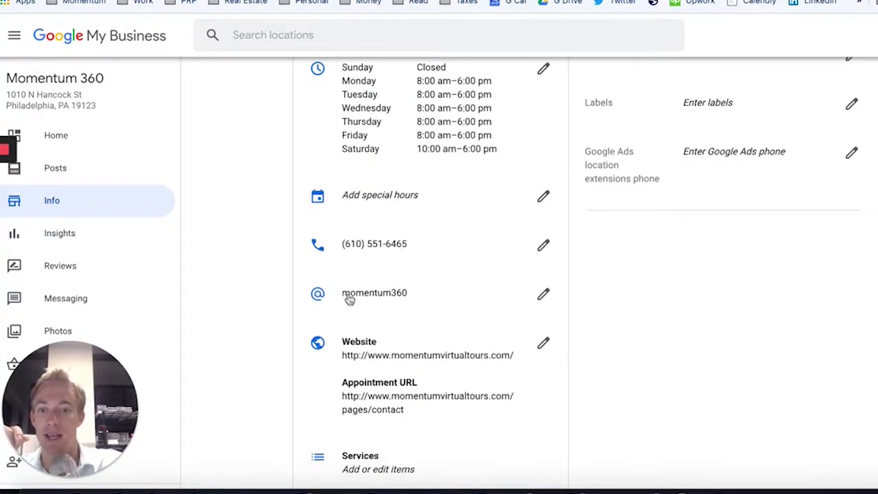
scroll(310, 293, up, 4)
scroll(310, 292, down, 3)
scroll(320, 326, up, 5)
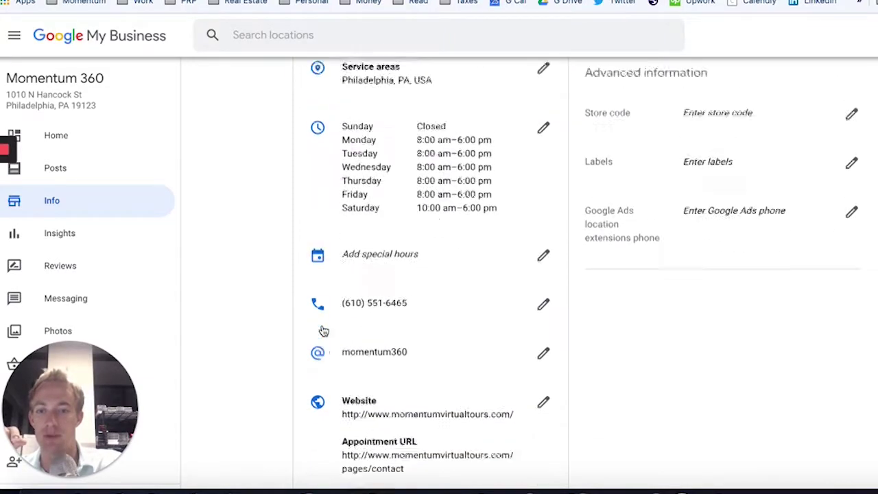
scroll(396, 323, down, 6)
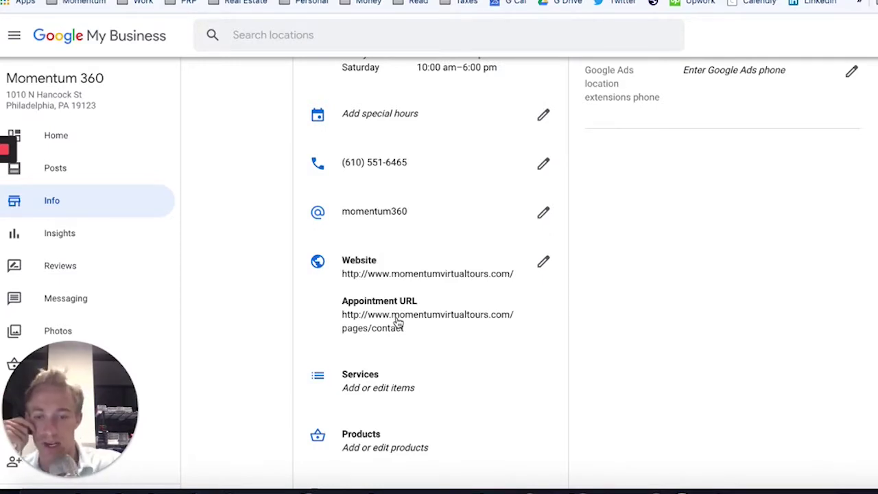
scroll(396, 322, down, 2)
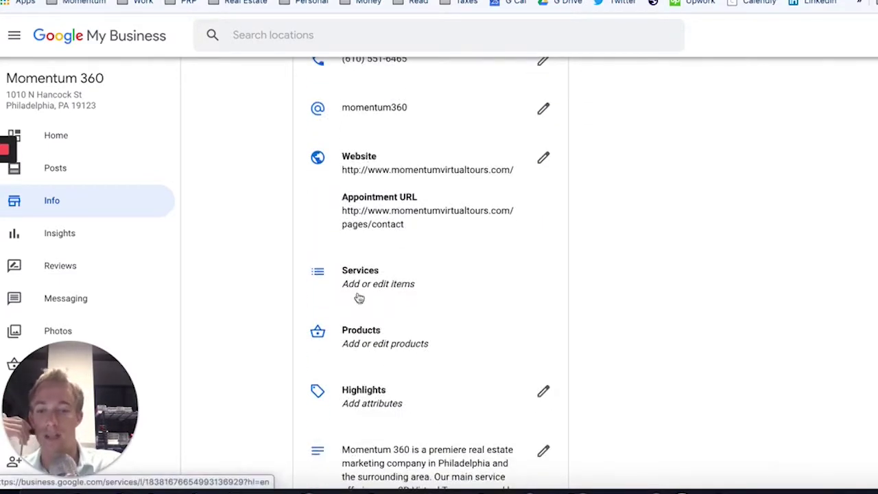
scroll(374, 338, down, 5)
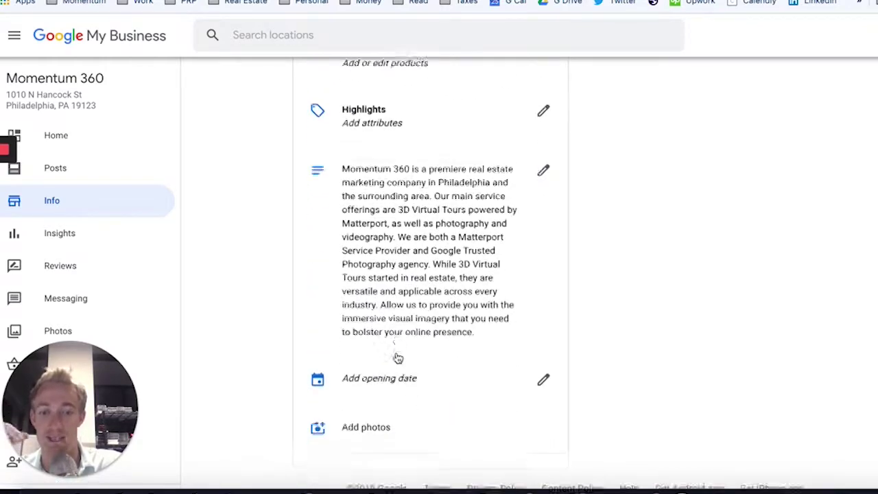
scroll(391, 374, up, 3)
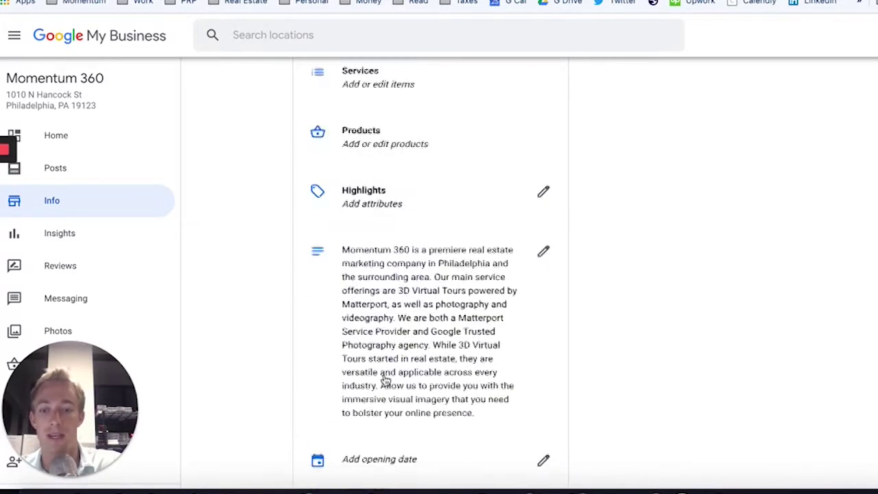
scroll(385, 380, up, 5)
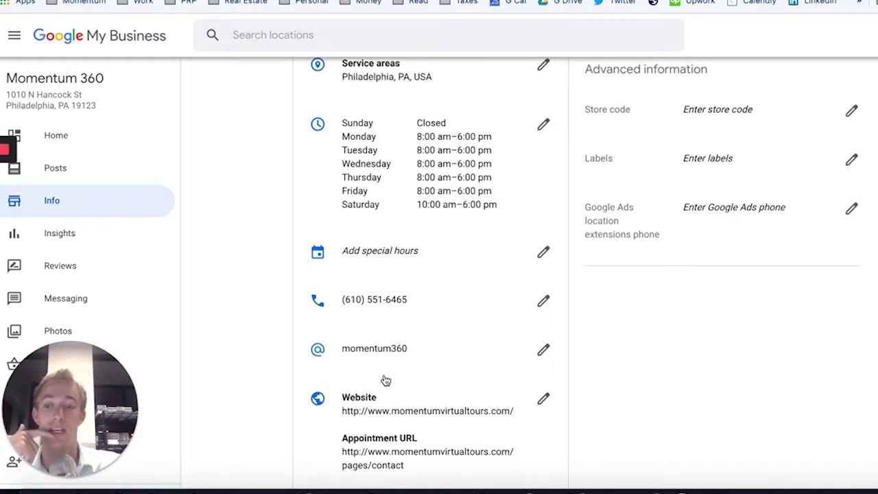
scroll(385, 380, up, 1)
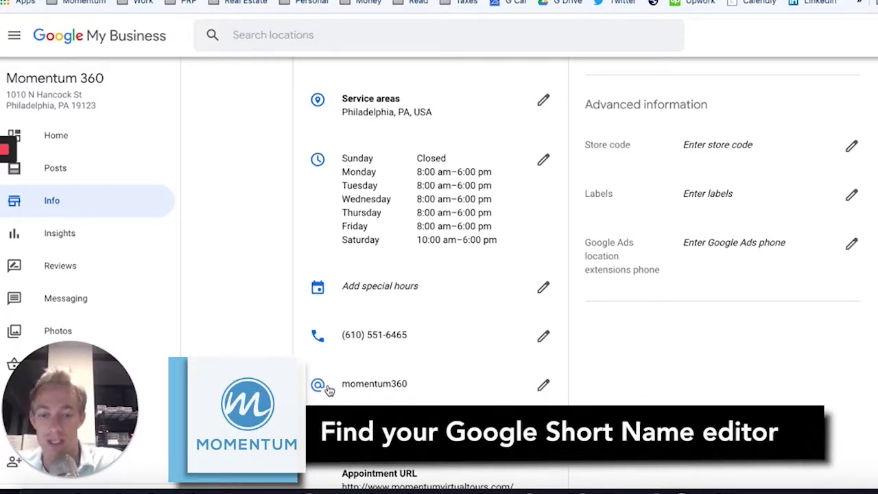
click(365, 386)
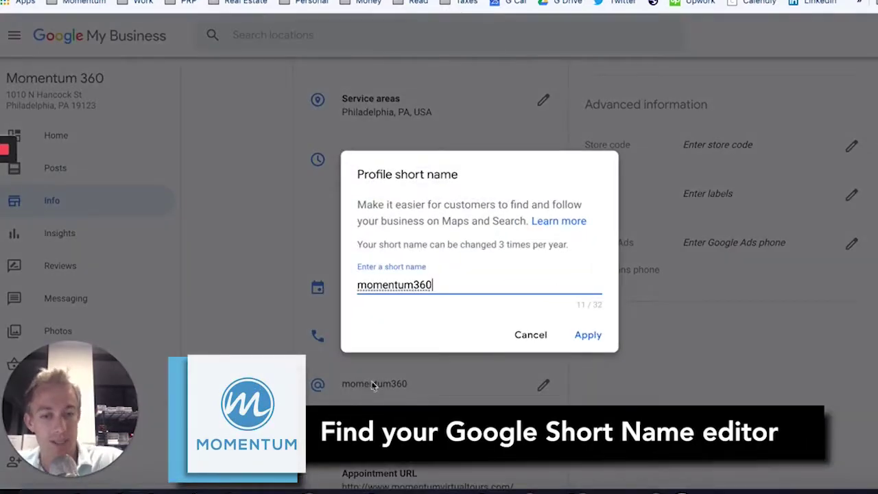
Replace the short name momentum360 with momentum-virtual-tours and apply it.
double_click(436, 287)
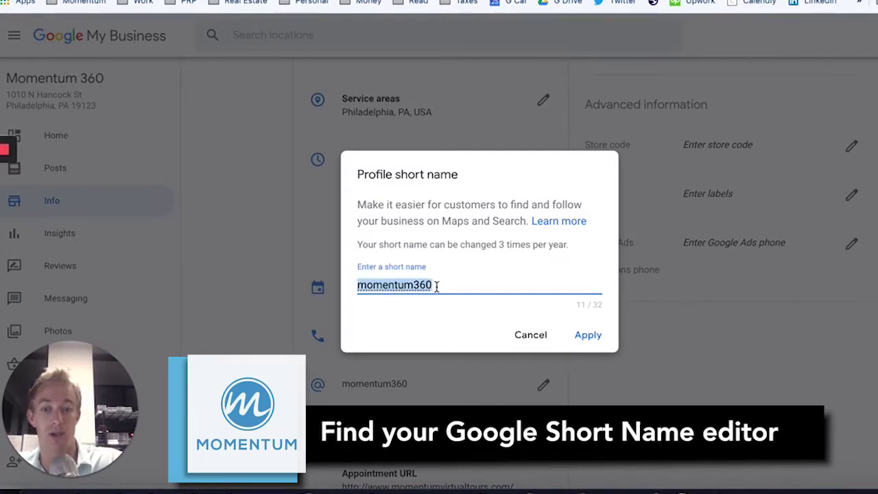
click(455, 286)
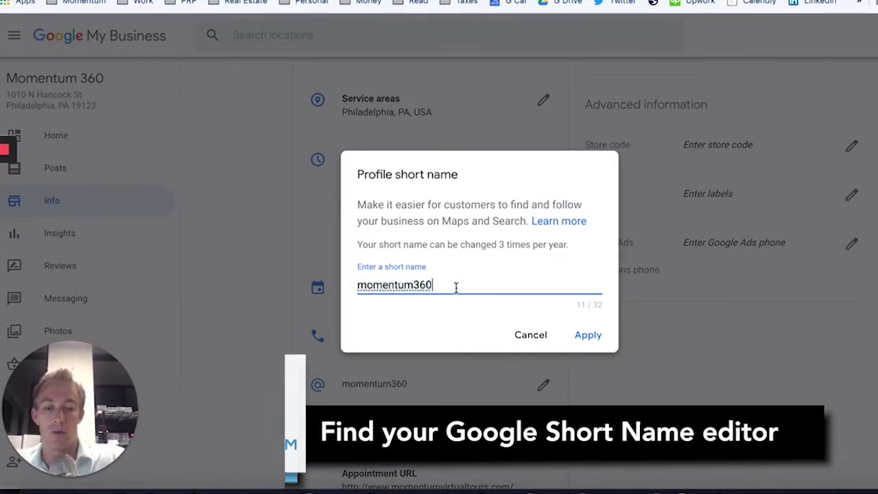
key(BackSpace)
key(BackSpace)
key(BackSpace)
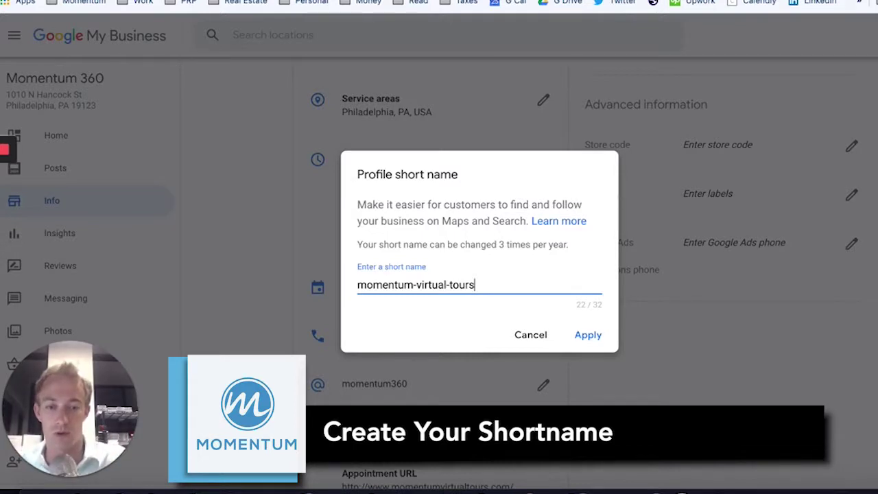
click(583, 335)
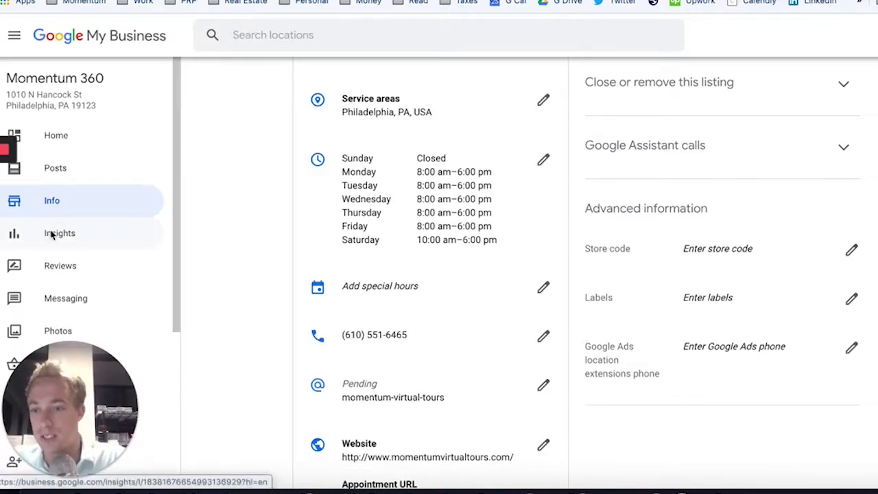
Check that momentum-virtual-tours is listed as Pending, then move to the Posts page.
scroll(69, 213, down, 1)
click(72, 165)
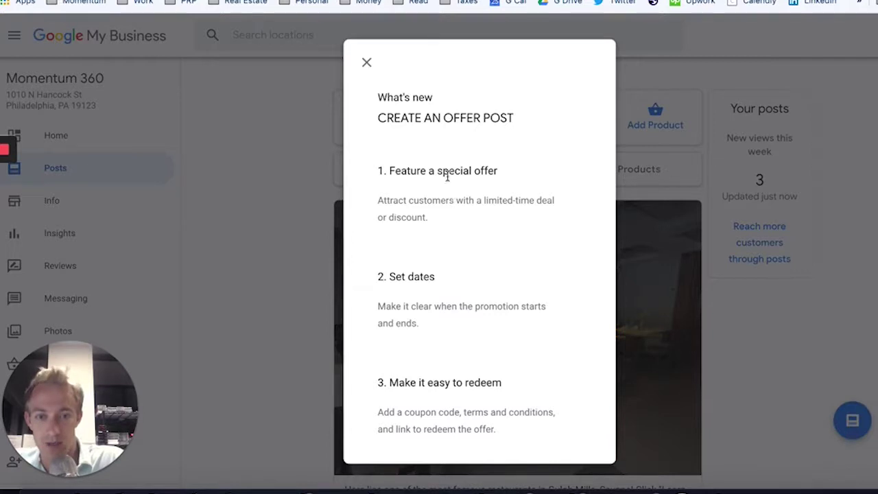
Dismiss the What's new popup and open then cancel an offer post without publishing.
click(366, 62)
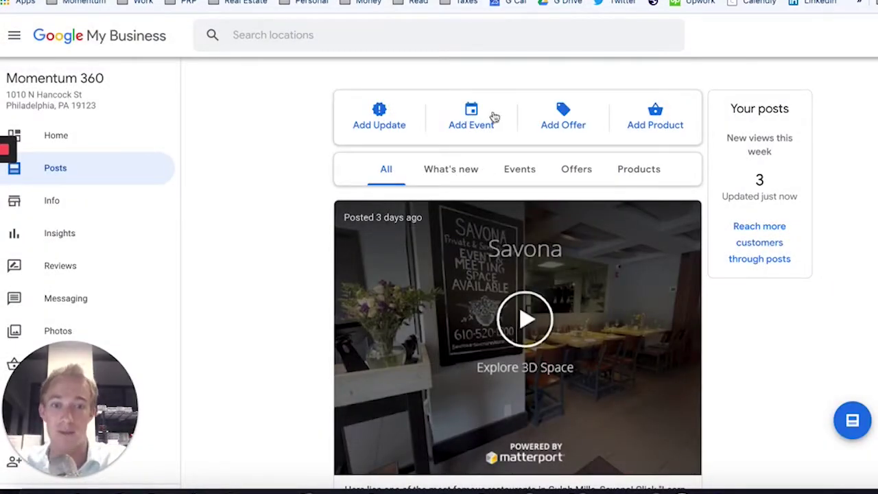
click(566, 121)
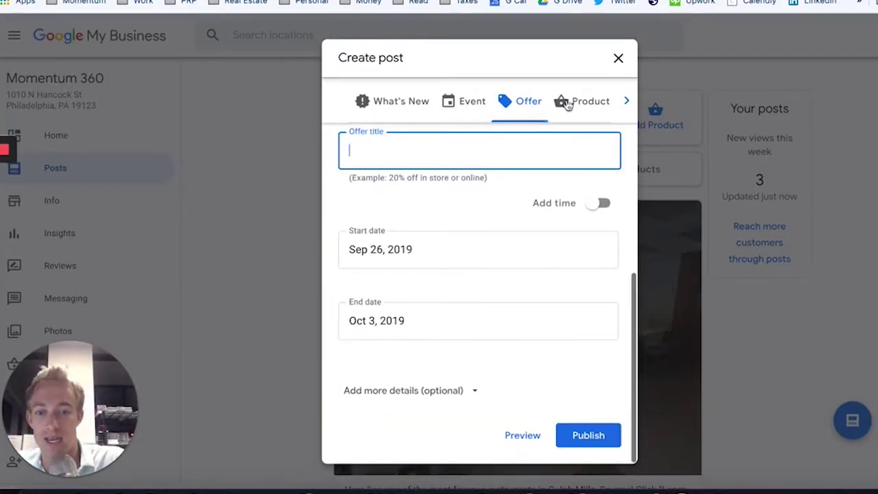
click(618, 60)
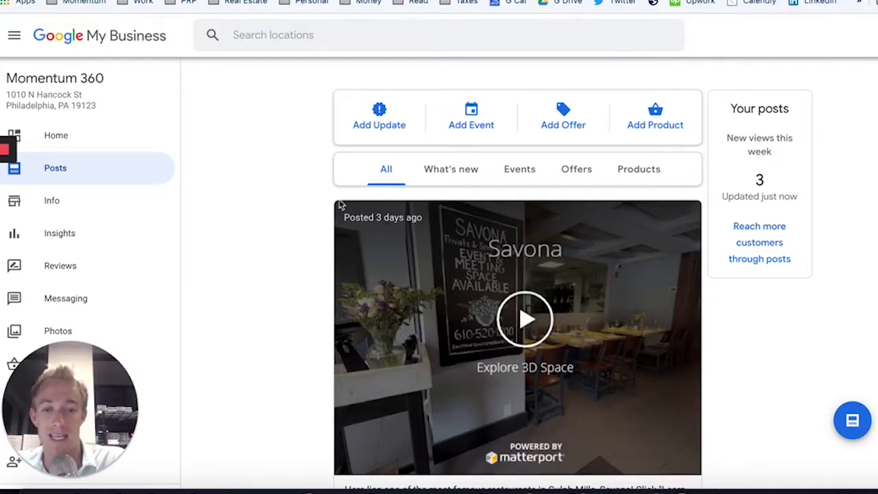
Scroll through the existing posts and return to the Google Docs shortname blog outline.
scroll(268, 220, down, 2)
scroll(269, 219, down, 10)
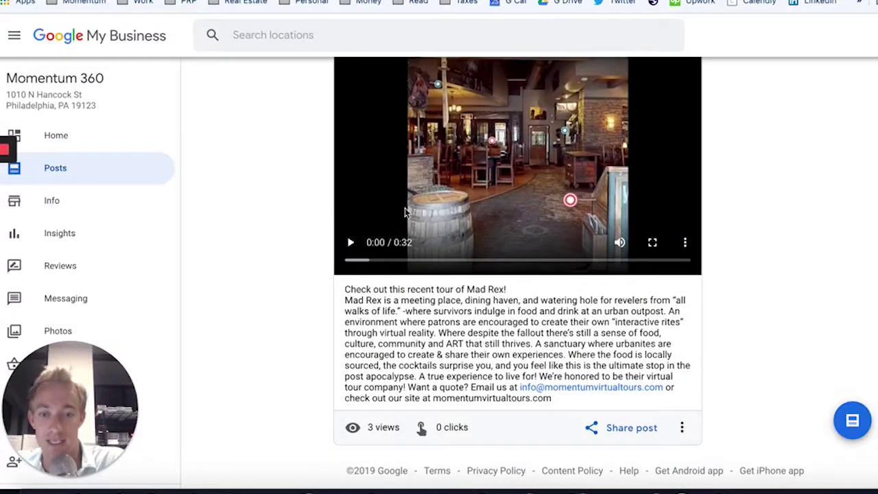
scroll(404, 213, up, 10)
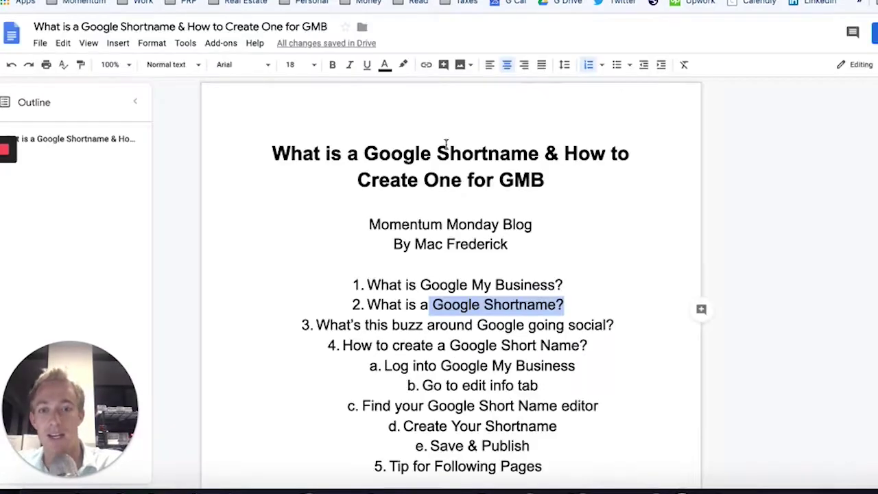
scroll(444, 146, down, 2)
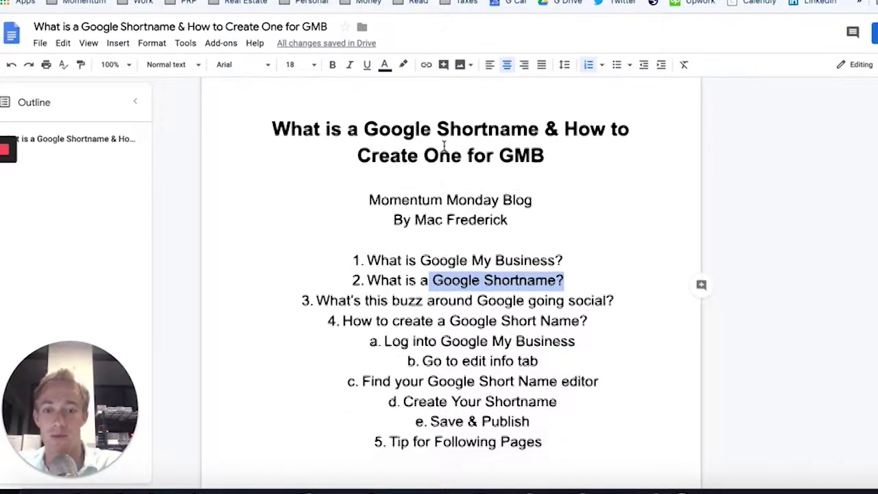
scroll(444, 146, down, 2)
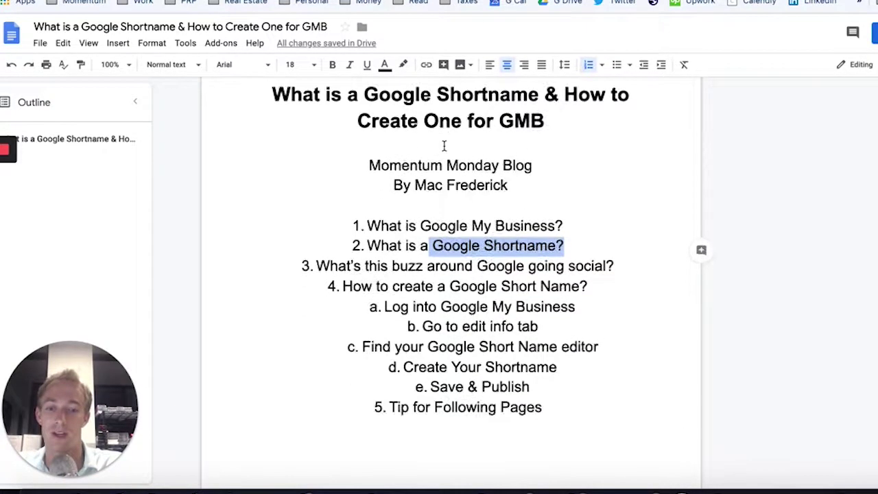